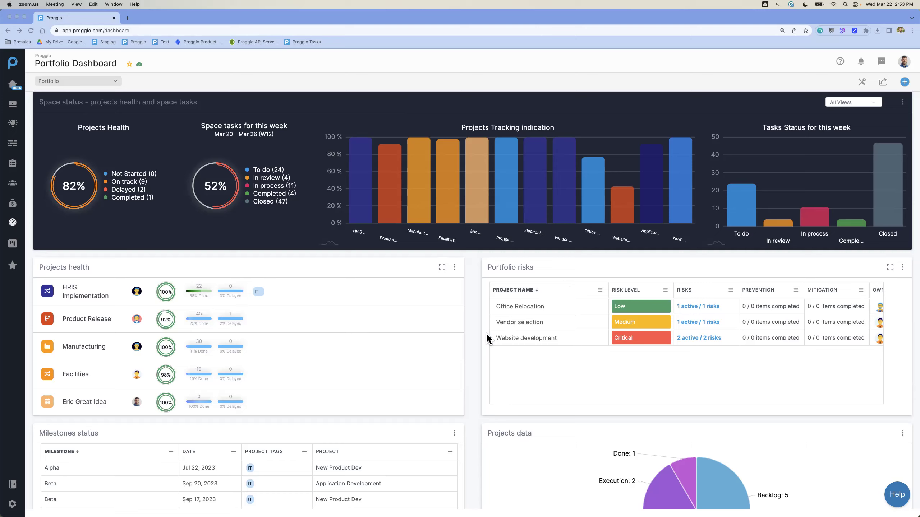
# Switch the dashboard from Portfolio to the Website development Project Dashboard and scroll through it.
pyautogui.scroll(-6, 474, 338)
pyautogui.scroll(-3, 473, 346)
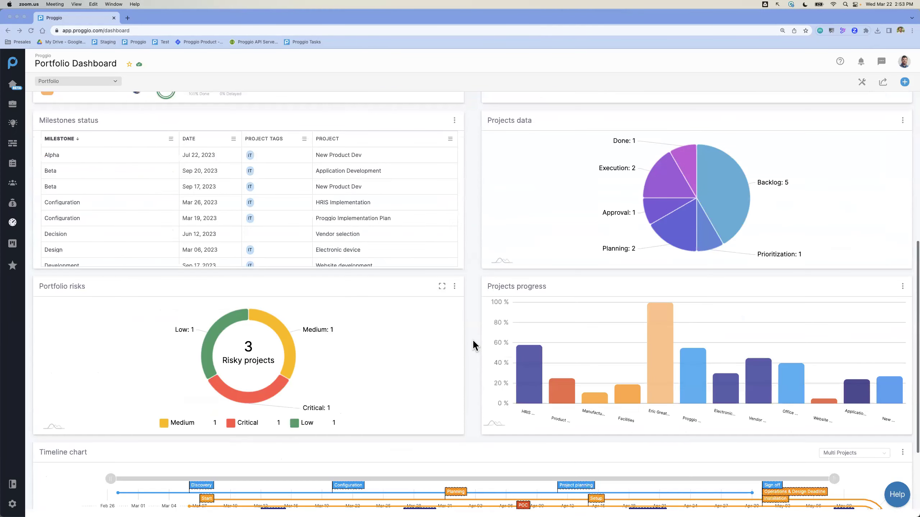
pyautogui.scroll(-3, 473, 342)
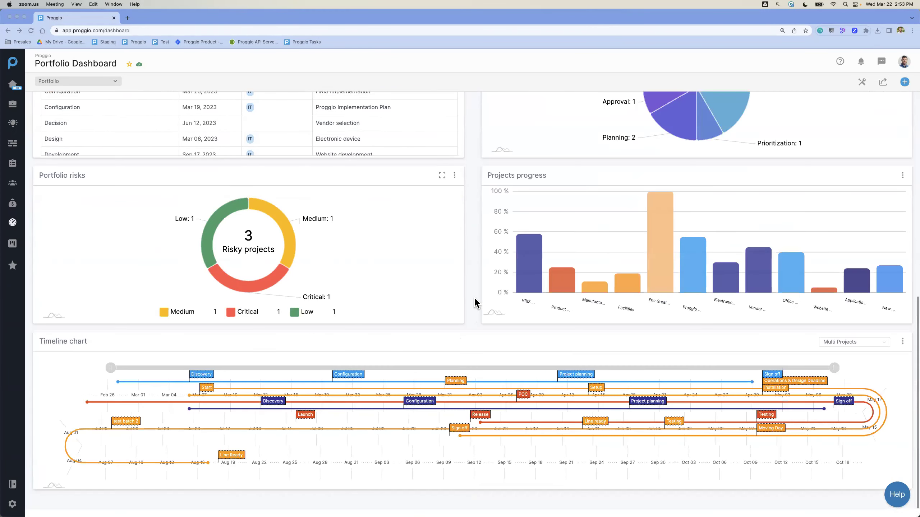
pyautogui.scroll(6, 472, 300)
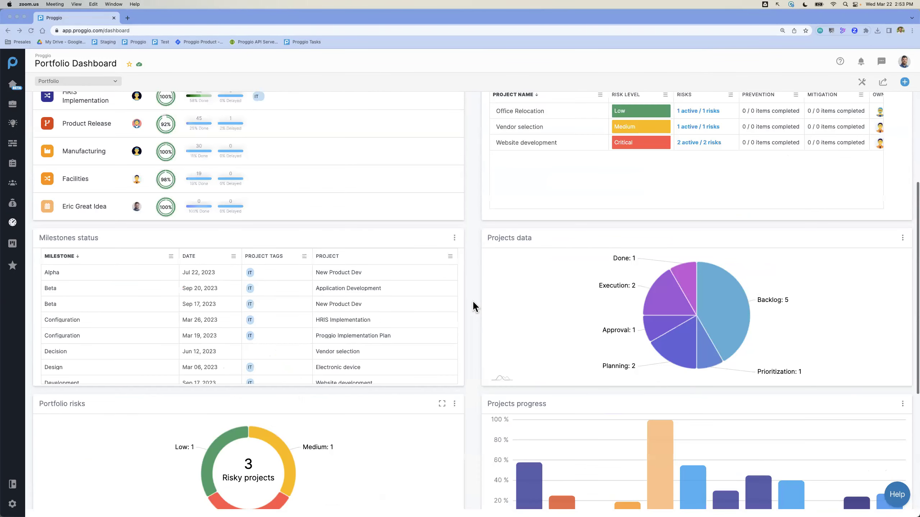
pyautogui.scroll(5, 473, 302)
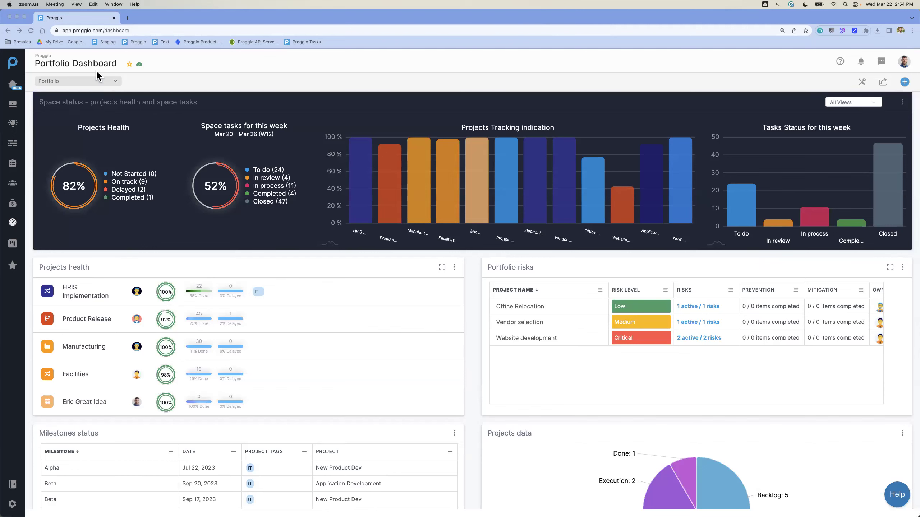
pyautogui.click(112, 84)
pyautogui.click(112, 84)
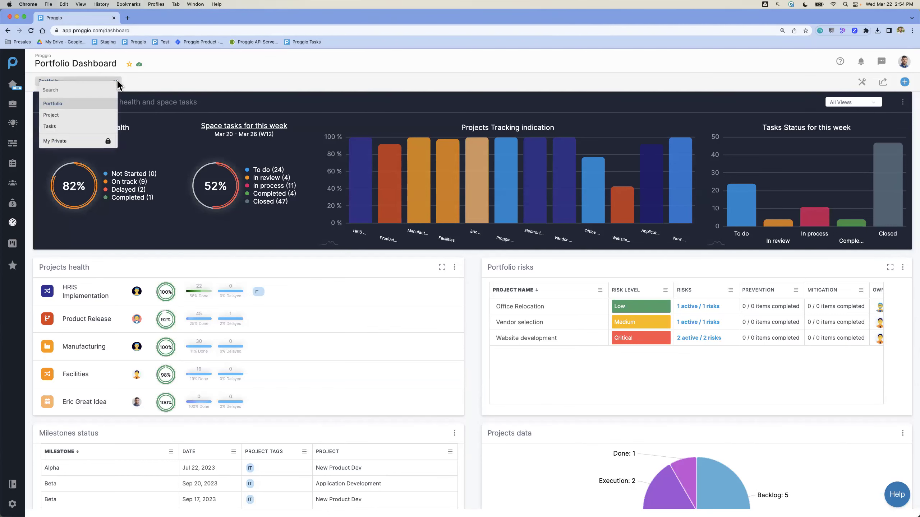
pyautogui.click(63, 117)
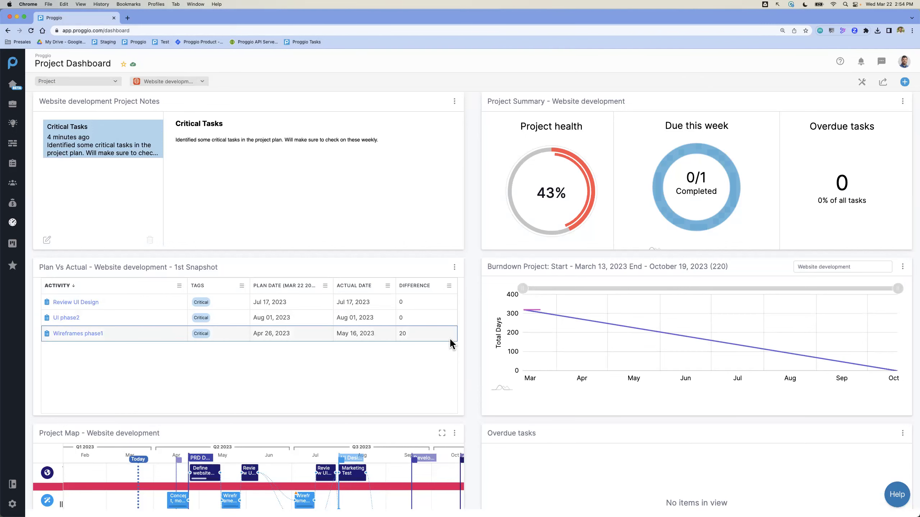
pyautogui.scroll(-3, 471, 351)
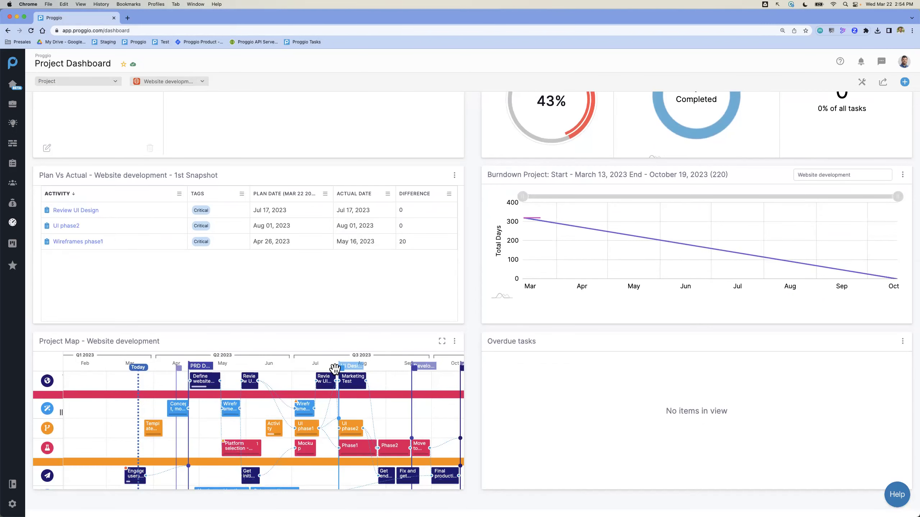
# Open the Website development project map in full view.
pyautogui.click(441, 344)
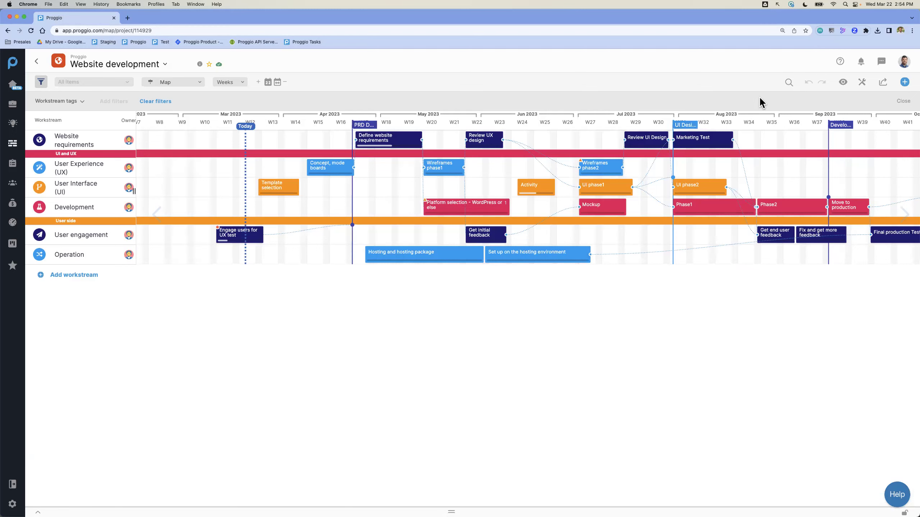
# Show the 1st Snapshot baseline rows on the Website development map and pan to the Development activities.
pyautogui.click(862, 84)
pyautogui.click(829, 109)
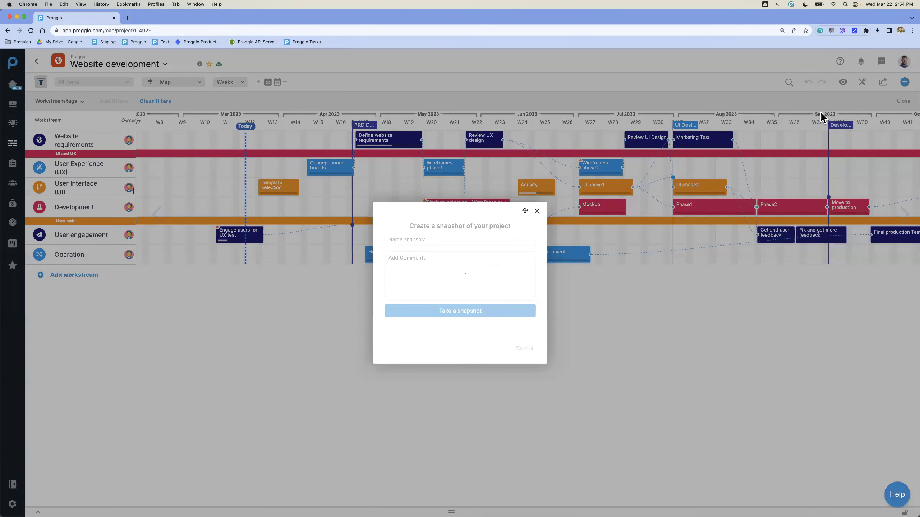
pyautogui.click(391, 265)
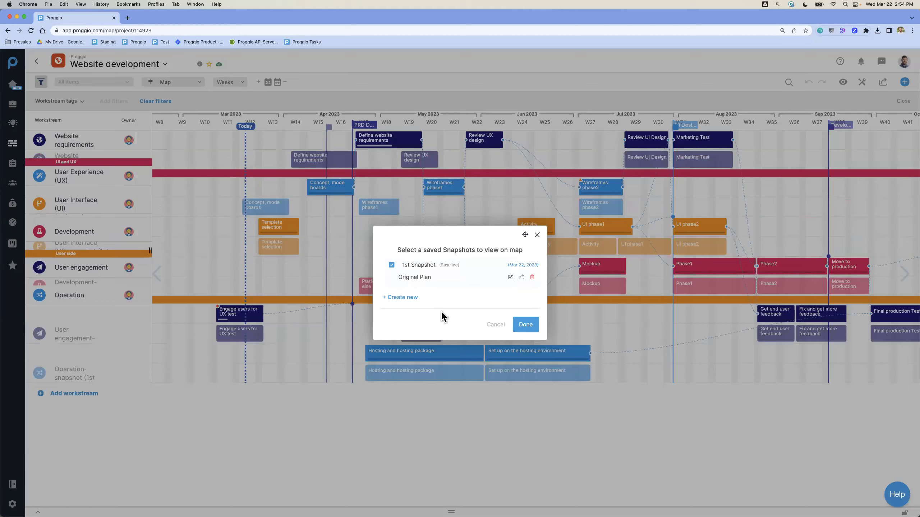
pyautogui.click(523, 325)
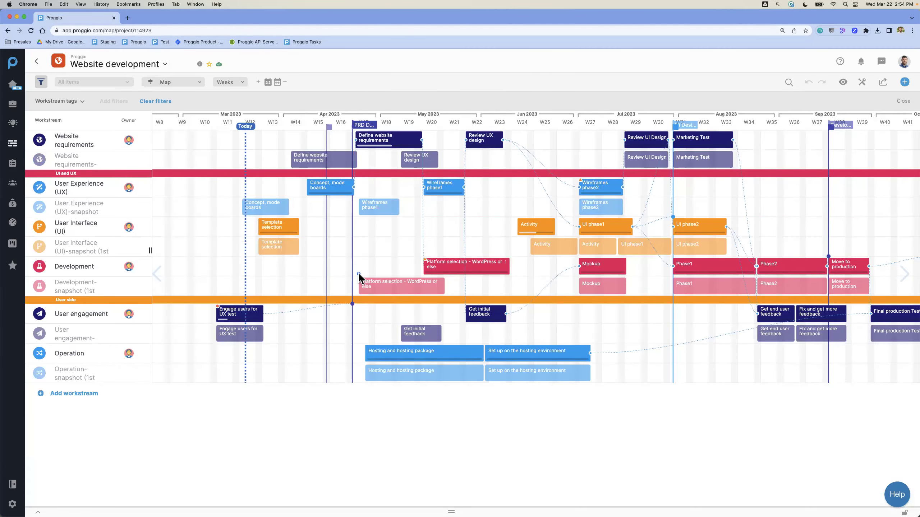
pyautogui.moveTo(359, 277); pyautogui.dragTo(418, 266)
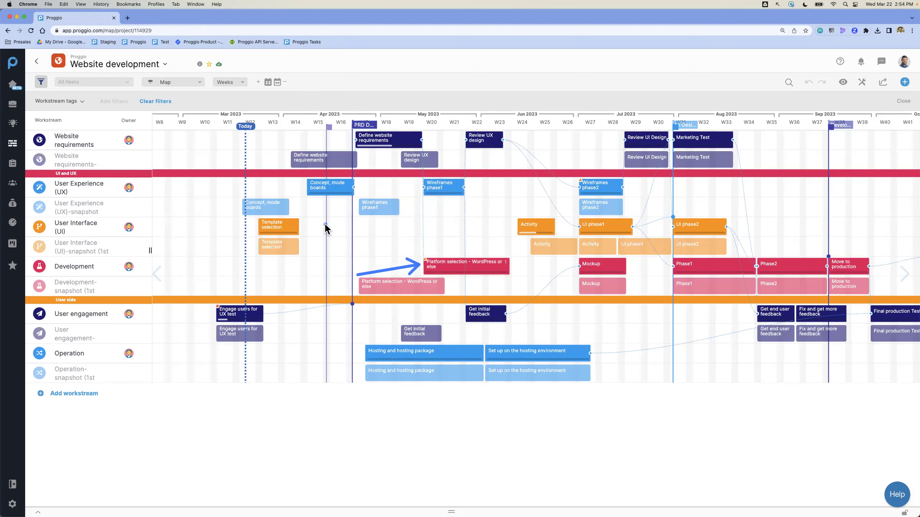
pyautogui.moveTo(325, 225); pyautogui.dragTo(350, 225)
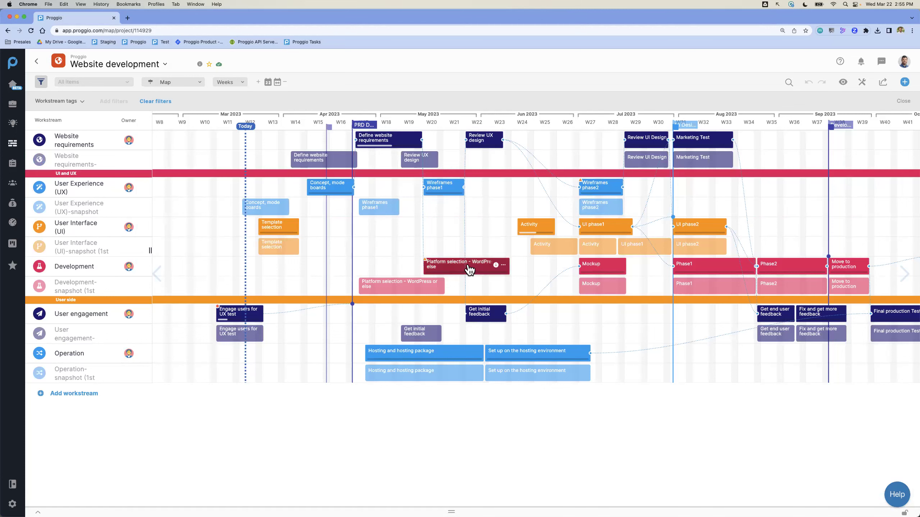
# Shift the Activity task into July, hide the 1st Snapshot rows, and go to the Portfolio.
pyautogui.moveTo(528, 232); pyautogui.dragTo(634, 232)
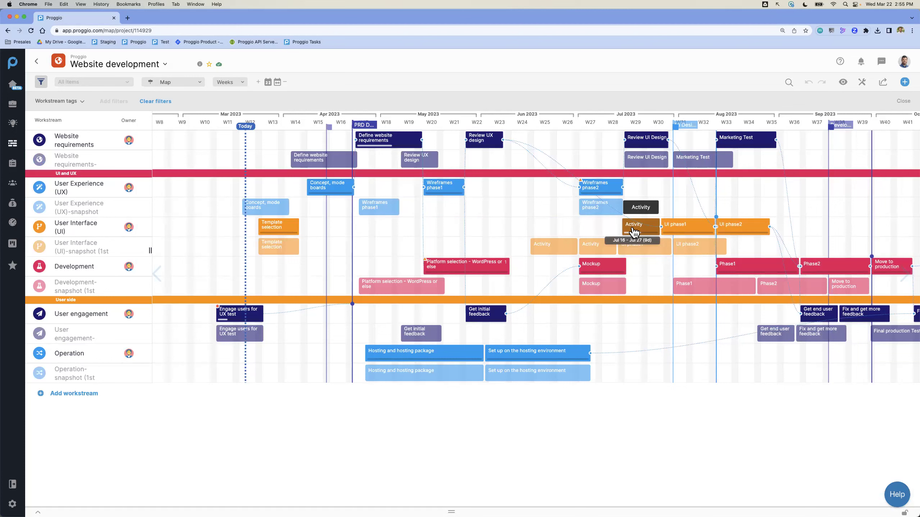
pyautogui.moveTo(634, 232); pyautogui.dragTo(636, 232)
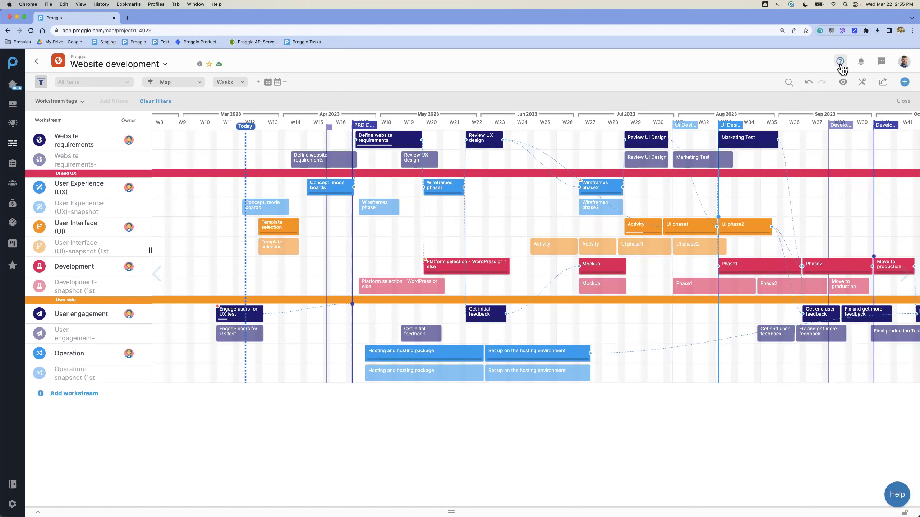
pyautogui.click(861, 84)
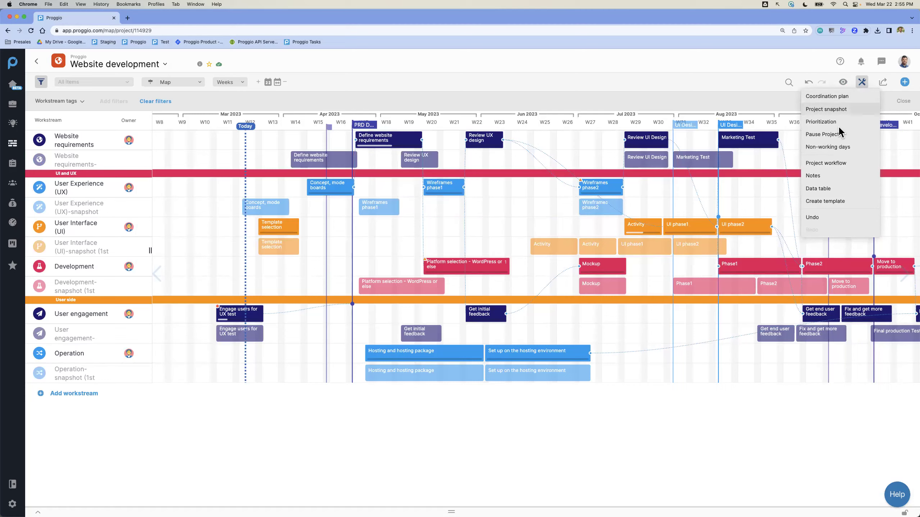
pyautogui.click(825, 110)
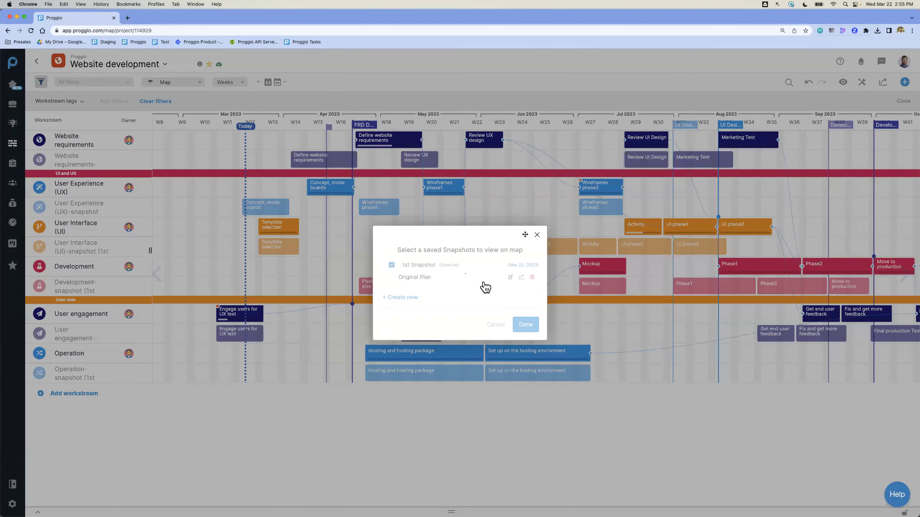
pyautogui.click(392, 264)
pyautogui.click(524, 324)
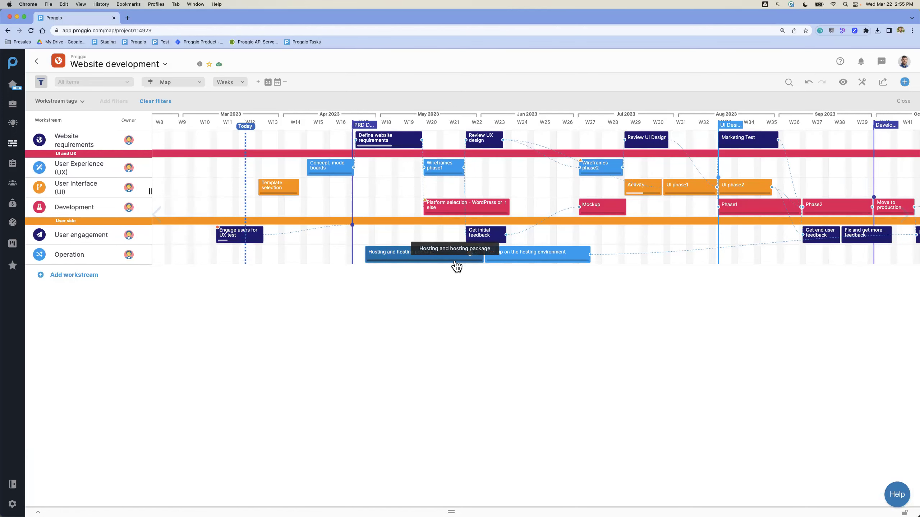
pyautogui.click(18, 105)
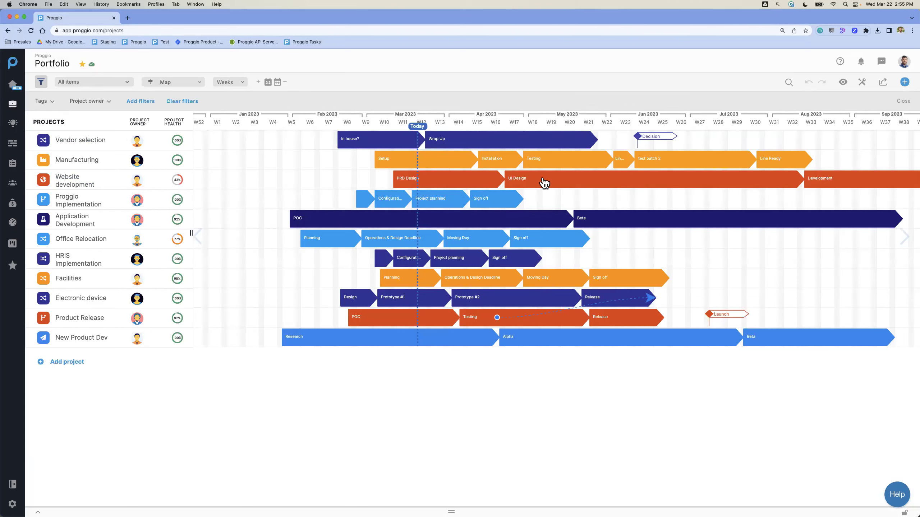
# Read the milestone bar details and link Product Release's Testing to Electronic device's Release.
pyautogui.moveTo(832, 184)
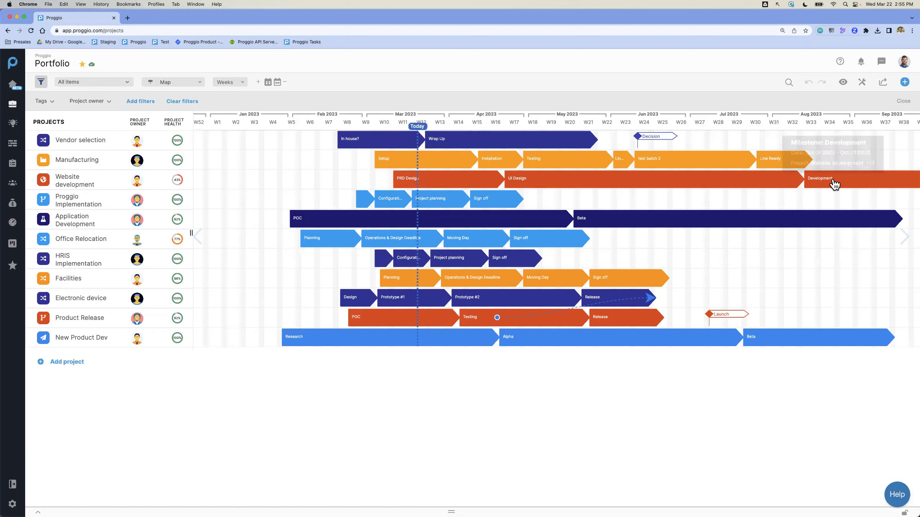
pyautogui.moveTo(800, 183)
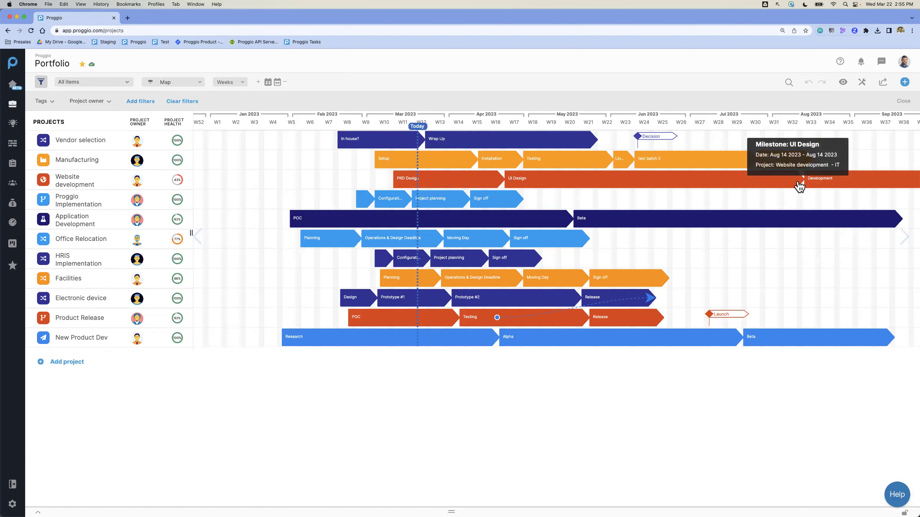
pyautogui.moveTo(494, 183)
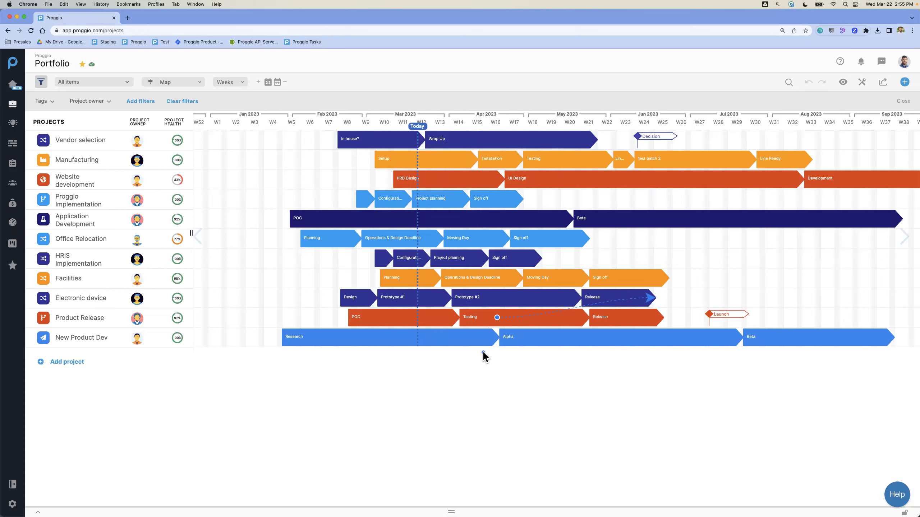
pyautogui.moveTo(484, 357); pyautogui.dragTo(643, 305)
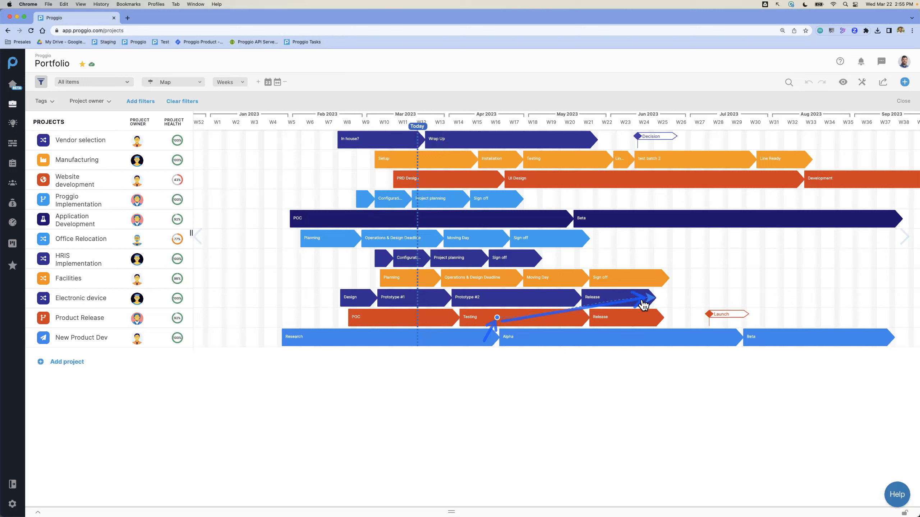
pyautogui.click(861, 83)
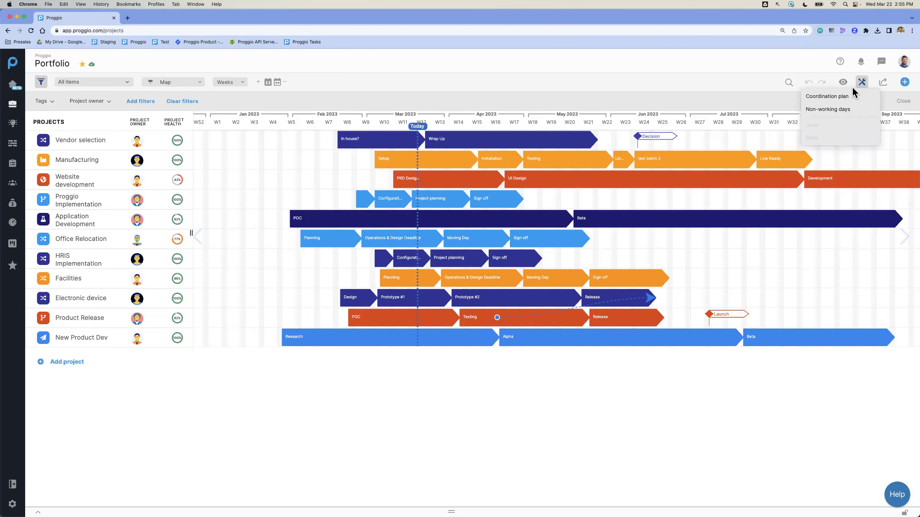
pyautogui.click(833, 96)
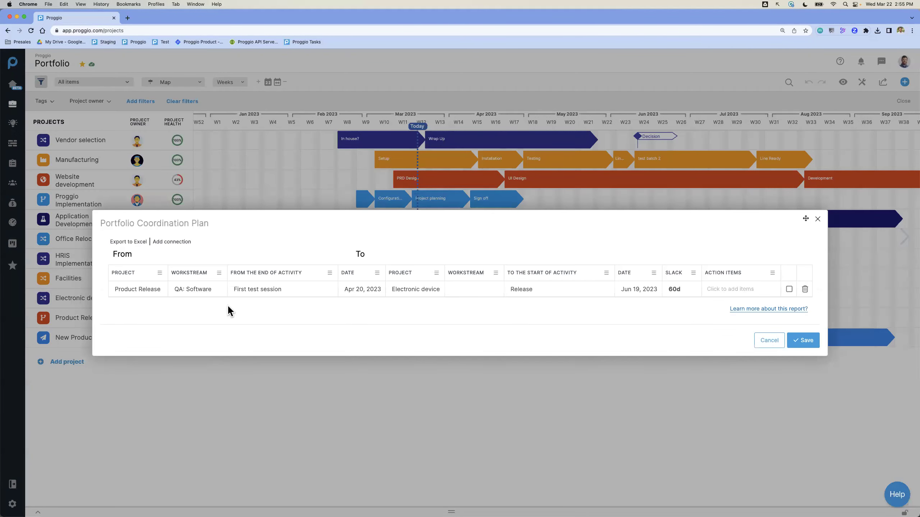
pyautogui.click(817, 220)
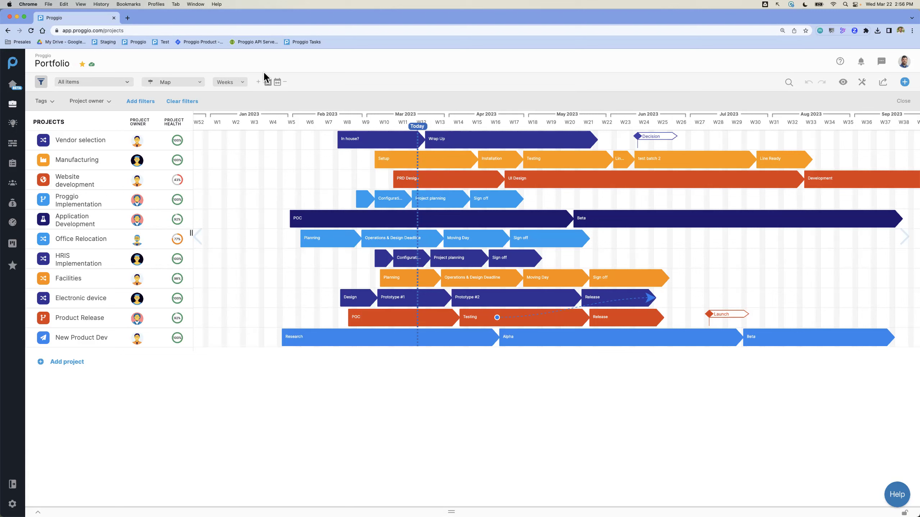
# Switch the portfolio view from Map to List.
pyautogui.click(196, 87)
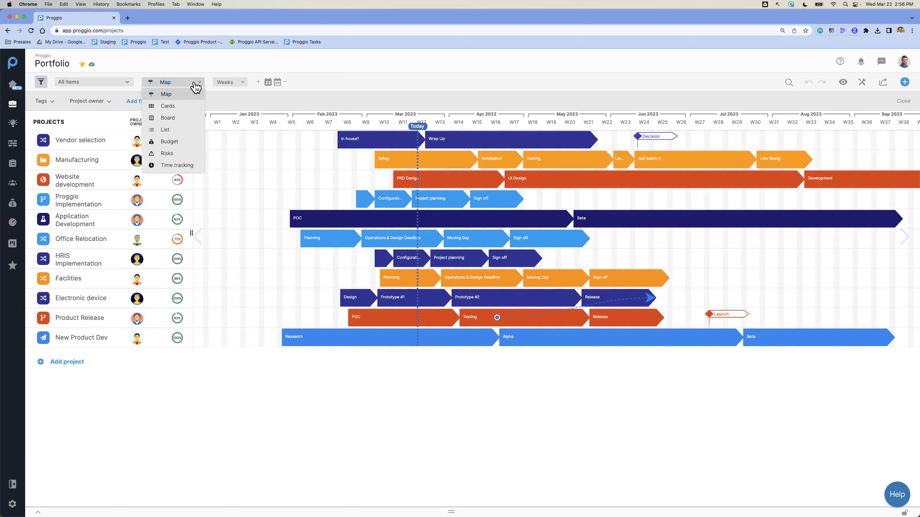
pyautogui.click(167, 130)
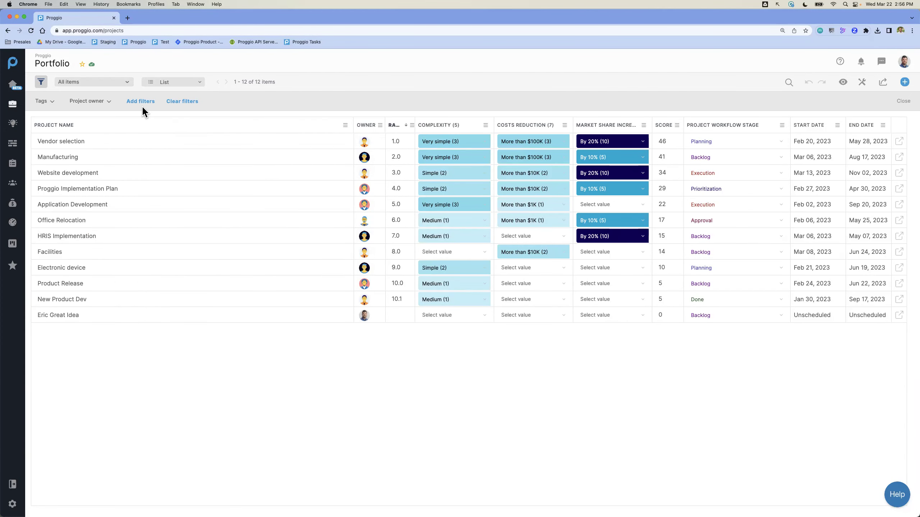
# Switch to the Prioritizaion saved view and open HRIS Implementation's cost reduction choices.
pyautogui.click(129, 82)
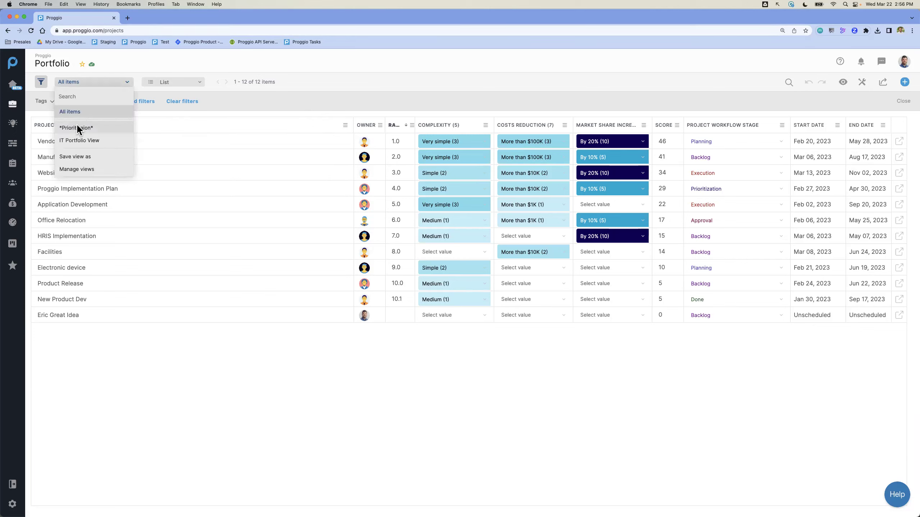
pyautogui.click(98, 127)
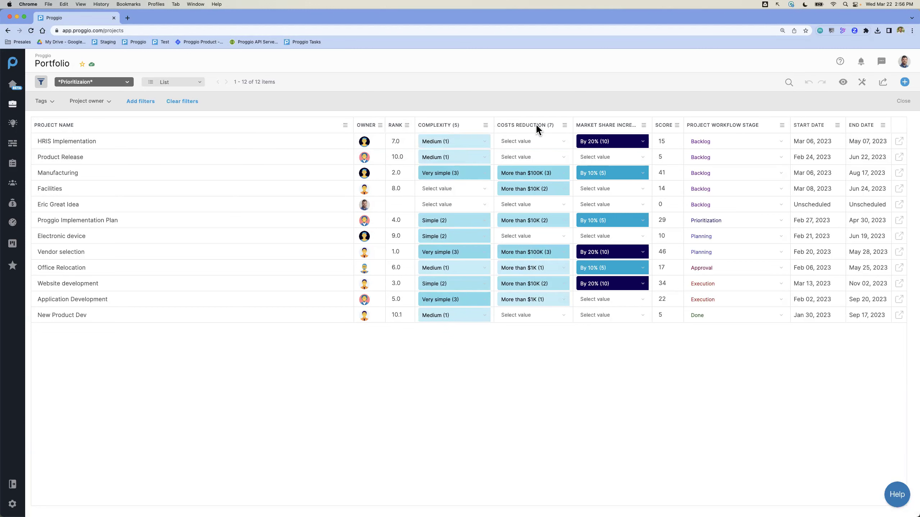
pyautogui.click(541, 142)
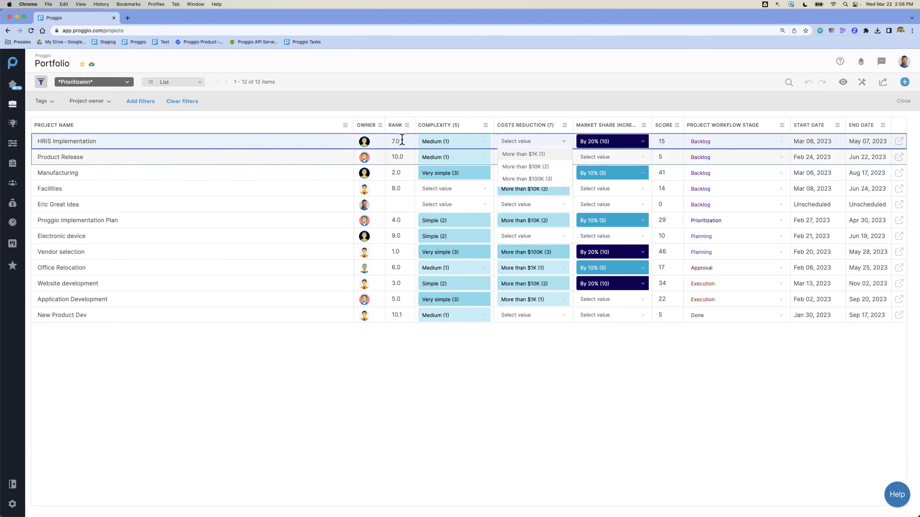
# Auto-rank the projects by score and sort the list by Rank ascending.
pyautogui.click(862, 82)
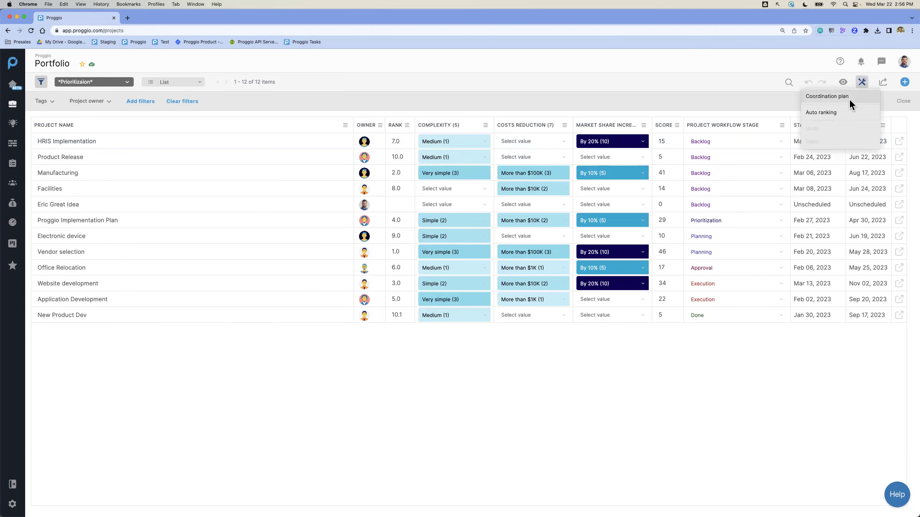
pyautogui.click(828, 113)
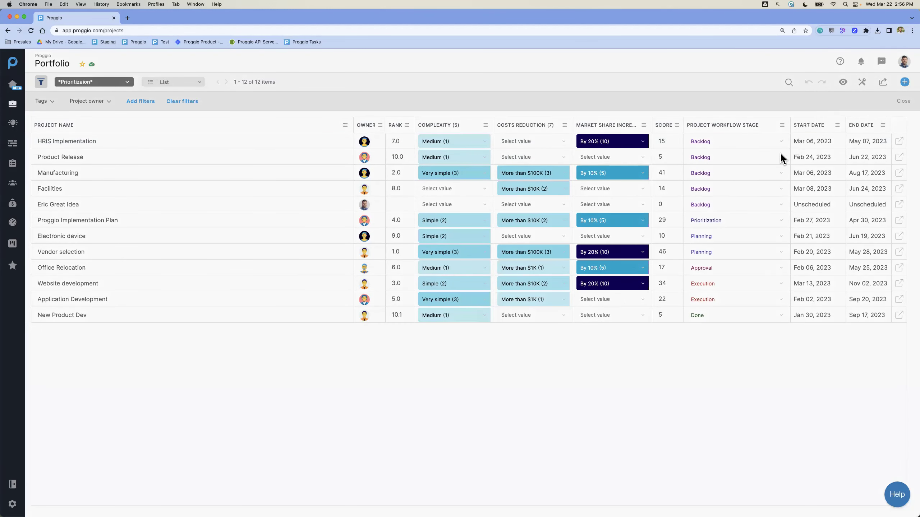
pyautogui.click(509, 315)
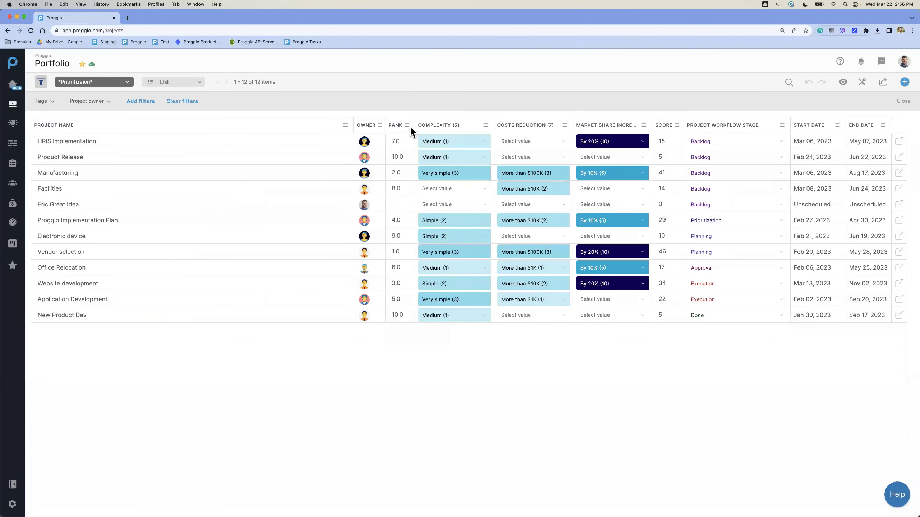
pyautogui.click(408, 125)
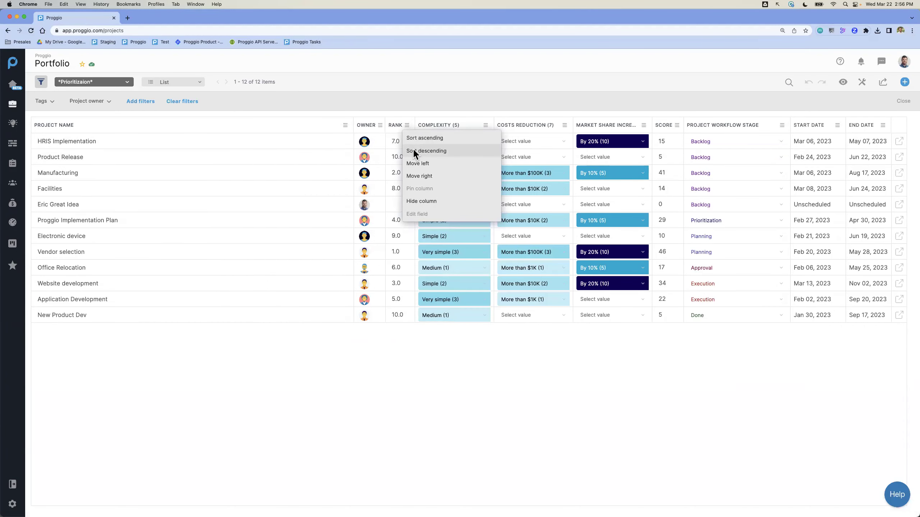
pyautogui.click(418, 137)
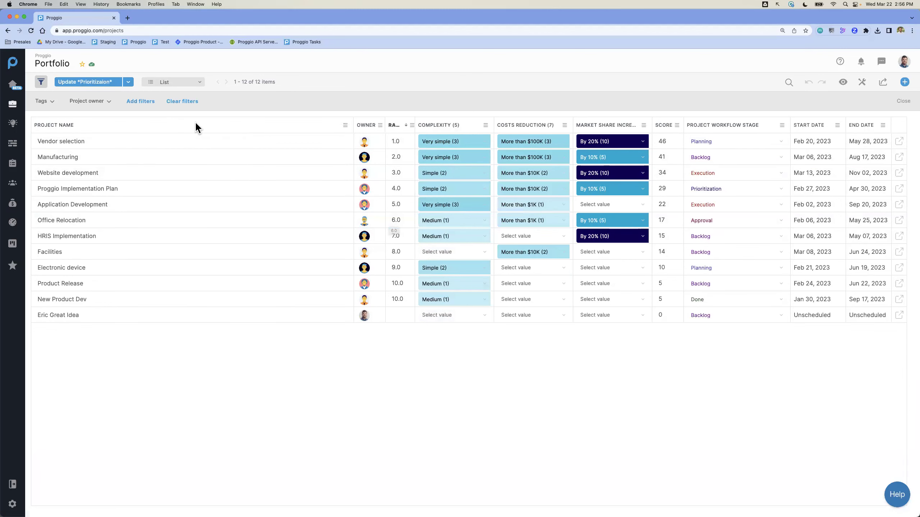
pyautogui.click(163, 83)
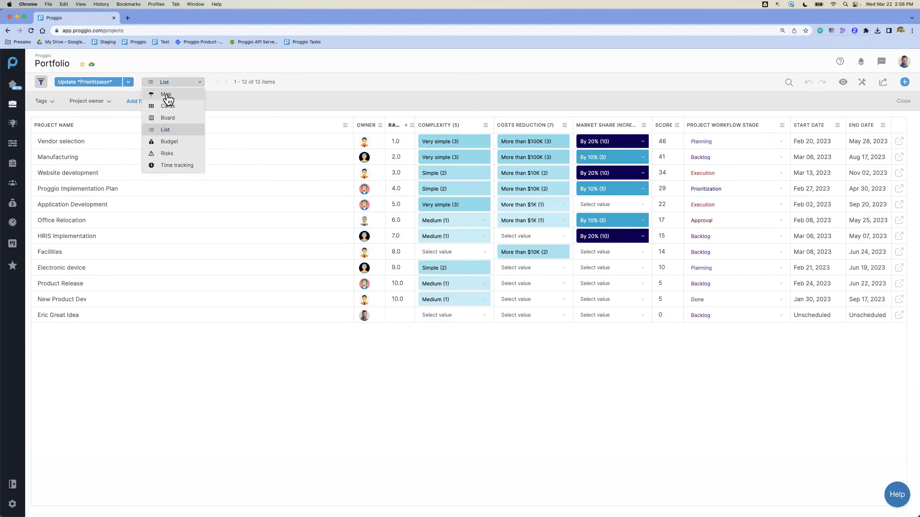
# Return the portfolio to Map view, widen the panel to show Rank, and rescale the timeline to months.
pyautogui.click(167, 94)
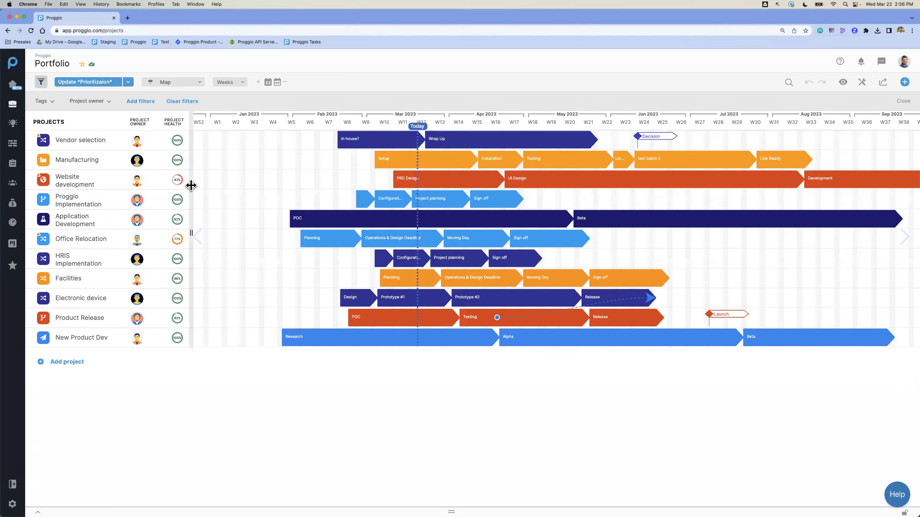
pyautogui.moveTo(192, 185); pyautogui.dragTo(234, 188)
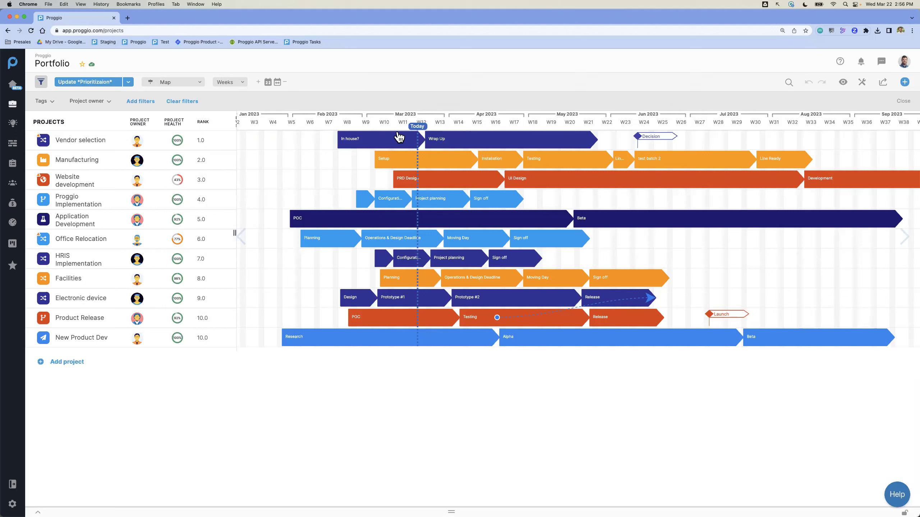
pyautogui.moveTo(398, 143)
pyautogui.moveTo(466, 124)
pyautogui.mouseDown()
pyautogui.moveTo(497, 124)
pyautogui.moveTo(470, 122)
pyautogui.mouseUp()
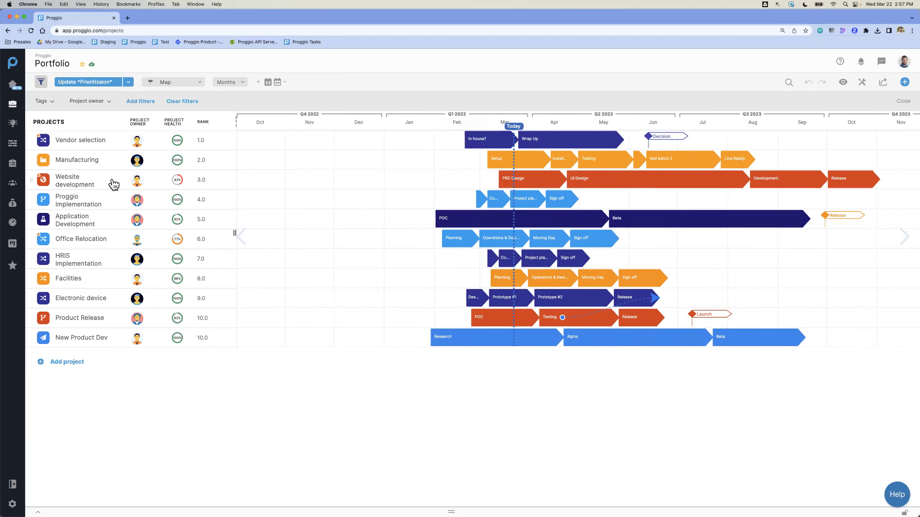
# In the Resources workload map, expand Resources-Group and open a member's Mar 20–26 HRIS Implementation task.
pyautogui.click(13, 182)
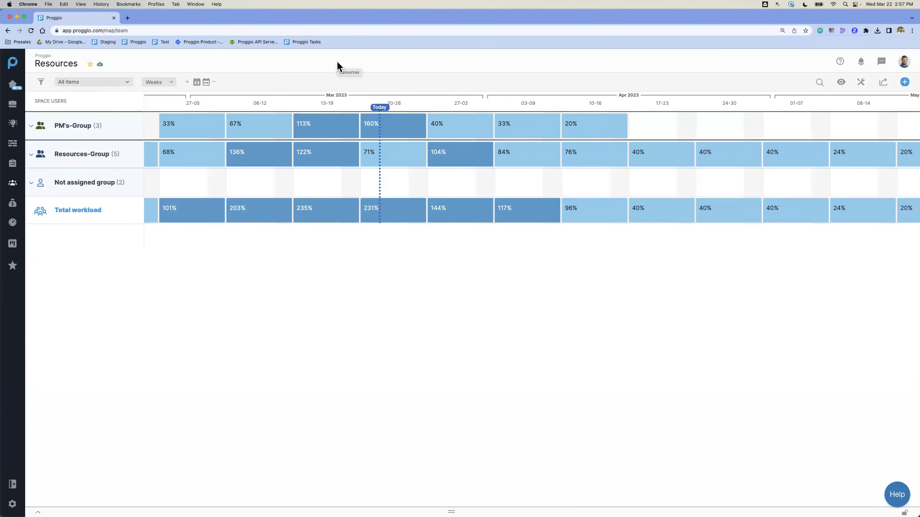
pyautogui.click(32, 155)
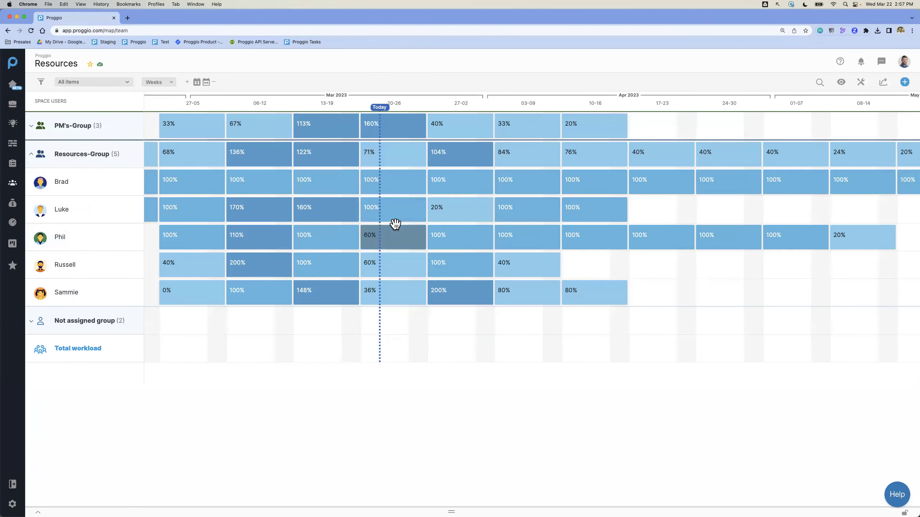
pyautogui.click(404, 189)
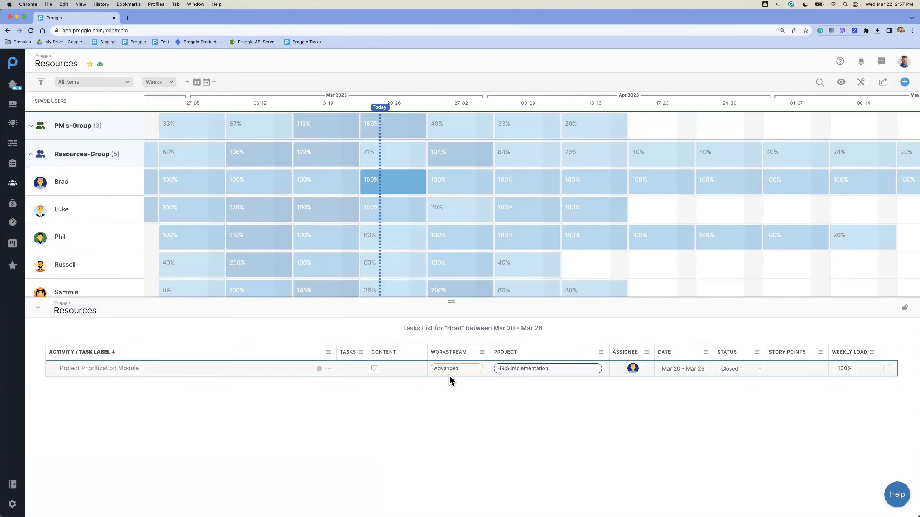
pyautogui.click(319, 369)
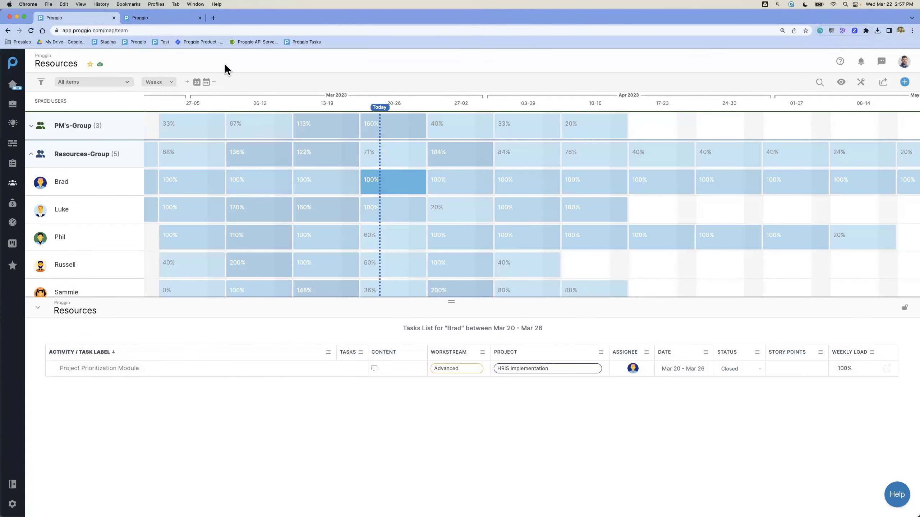
# In the HRIS Implementation tab, rescale the timeline and open the Access & Roles task details.
pyautogui.click(181, 19)
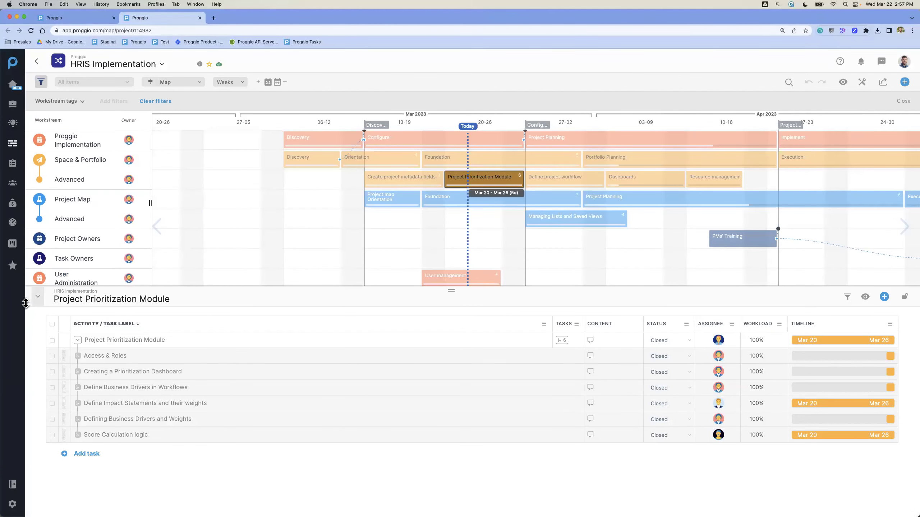
pyautogui.moveTo(478, 189)
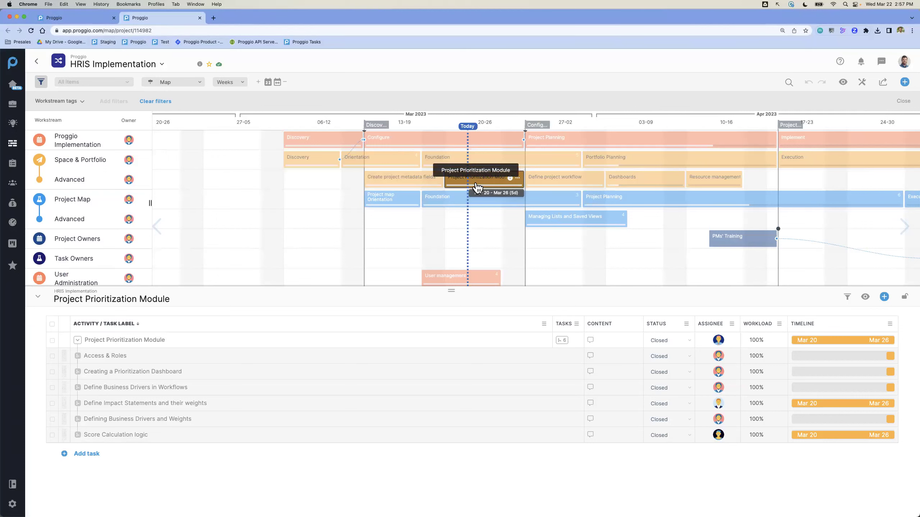
pyautogui.moveTo(536, 125); pyautogui.dragTo(483, 128)
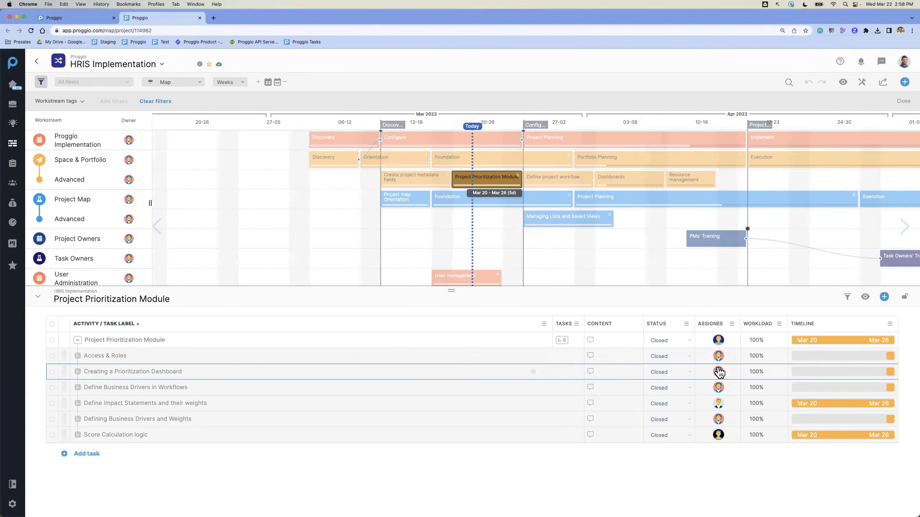
pyautogui.click(718, 357)
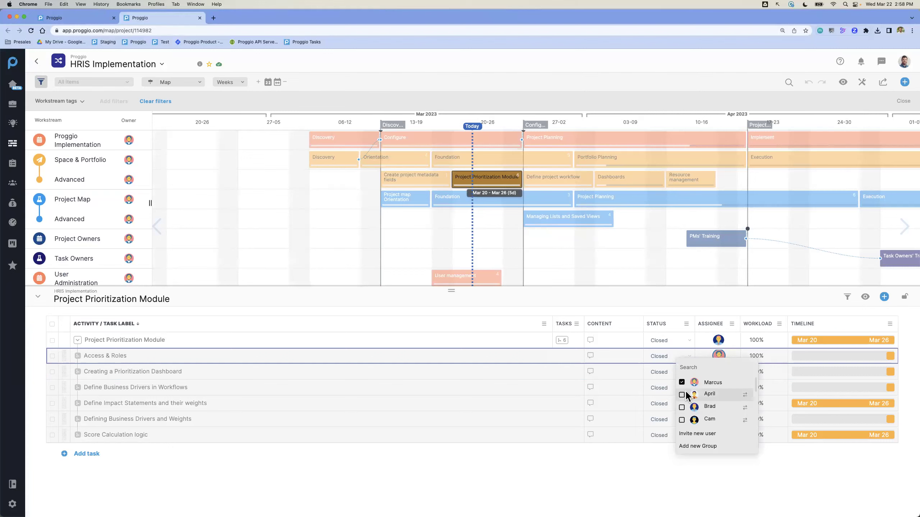
pyautogui.click(533, 356)
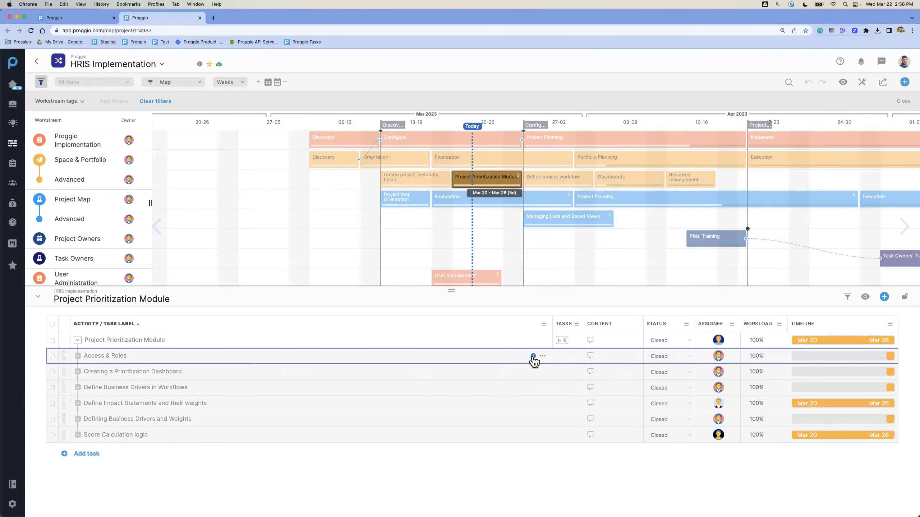
pyautogui.click(533, 356)
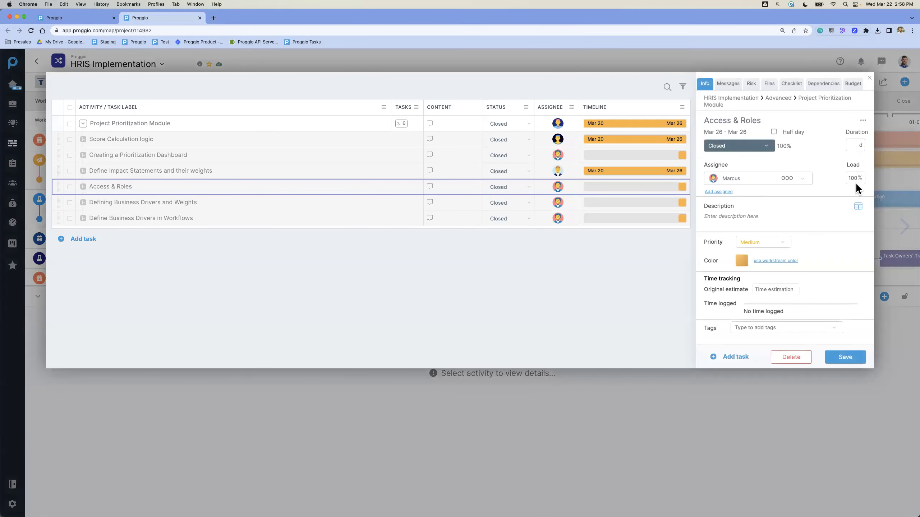